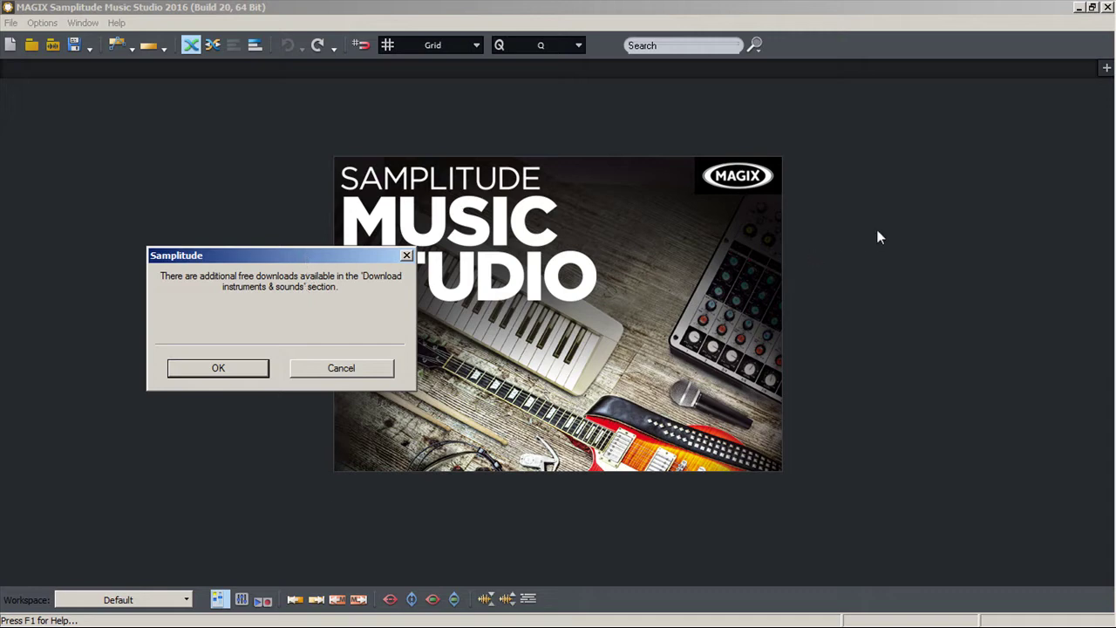
Step: Dismiss the free-downloads notice and bring up the Free add-on package's Select files list
drag(294, 258, 843, 195)
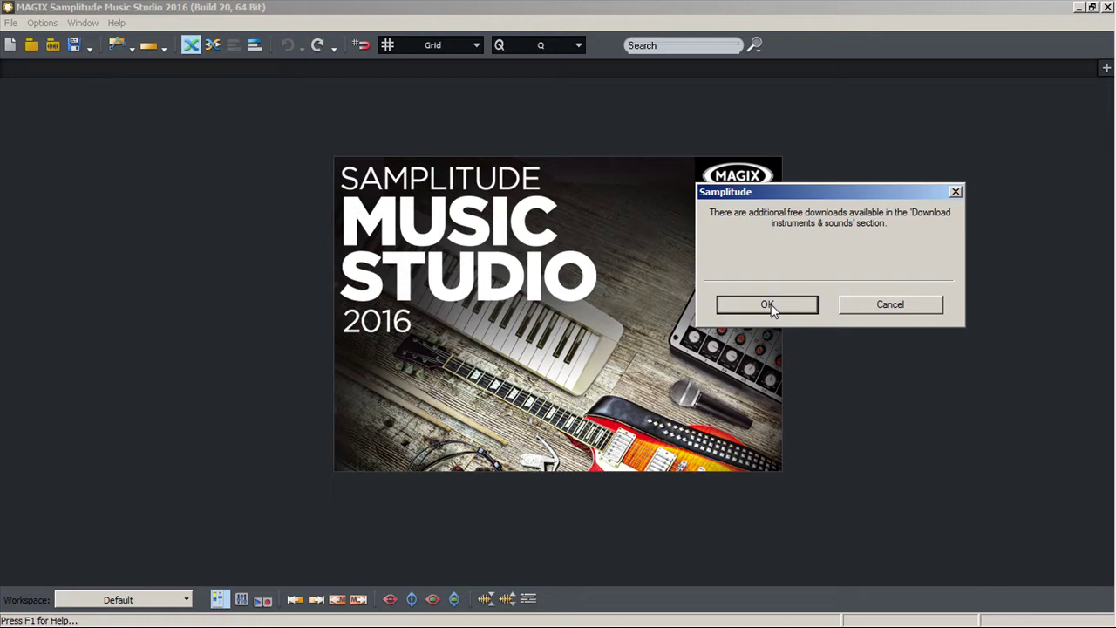
click(768, 305)
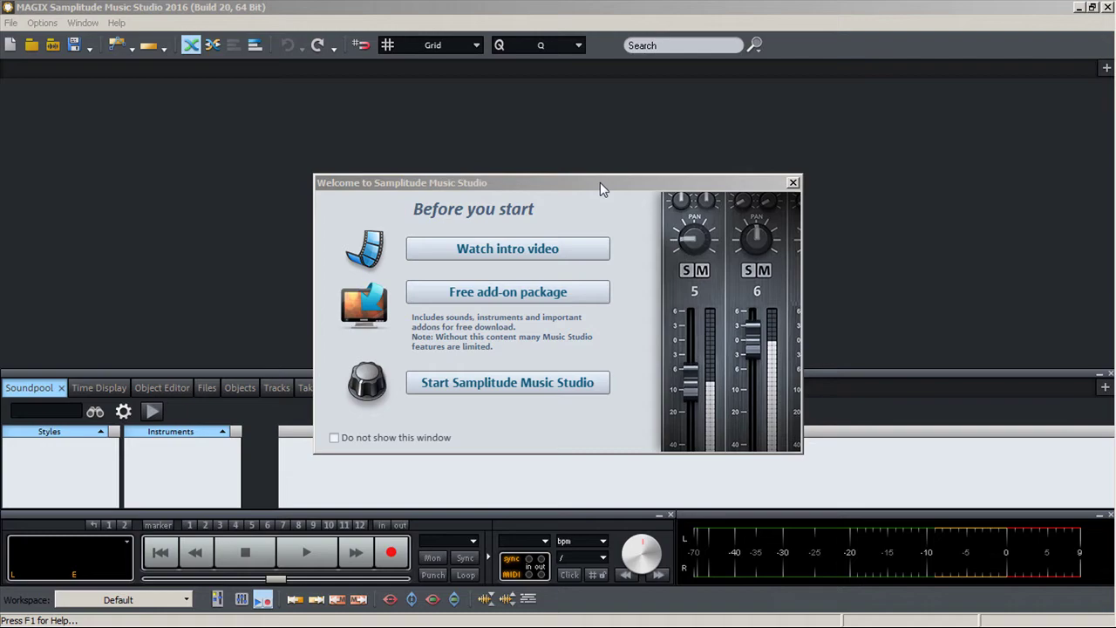
click(602, 380)
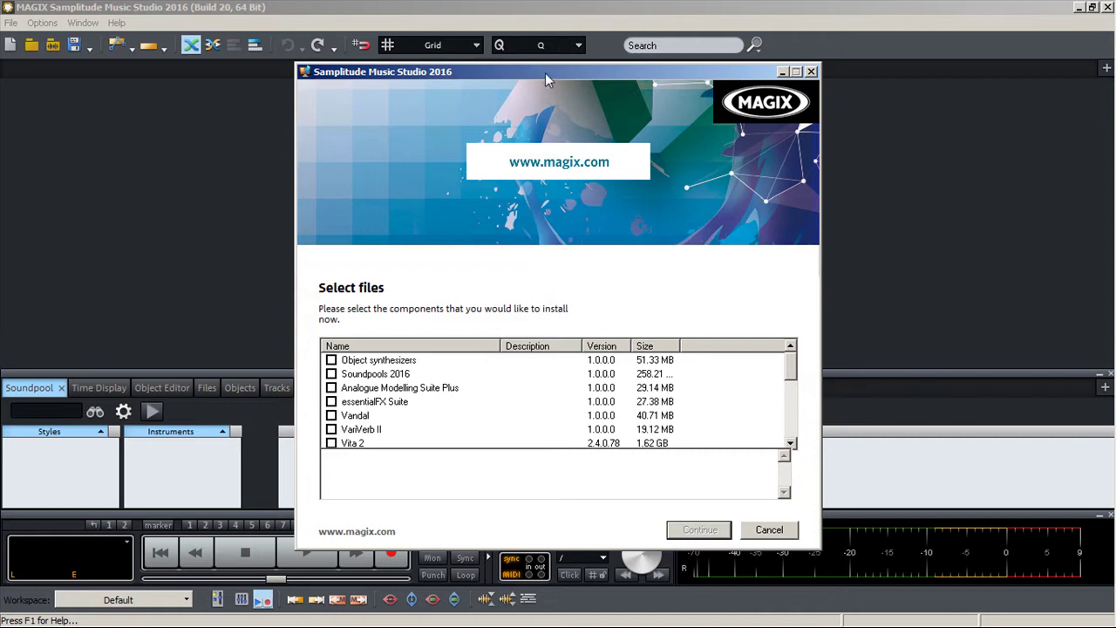
drag(547, 80, 626, 53)
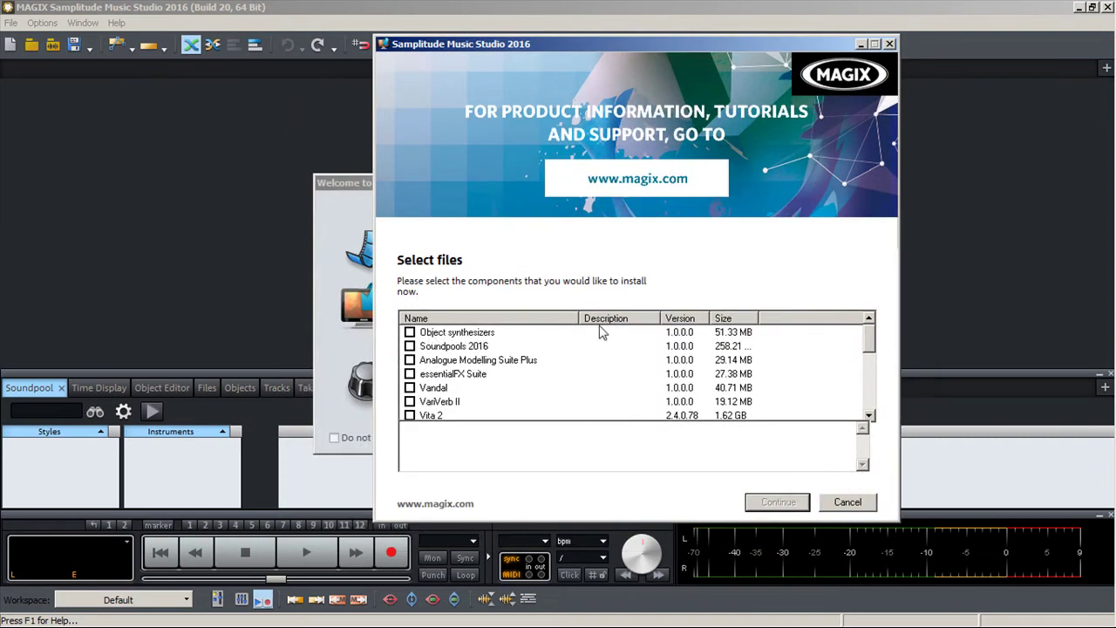
Step: Tick Object synthesizers, Analogue Modelling Suite Plus and essentialFX Suite, leaving Soundpools 2016 unticked
click(409, 334)
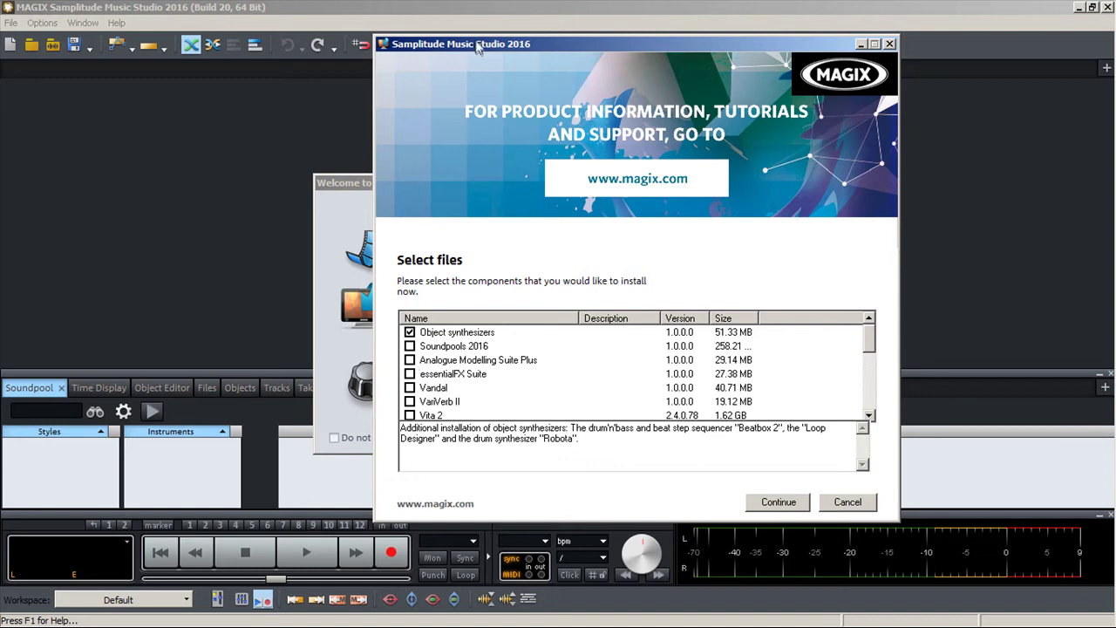
drag(641, 40, 715, 27)
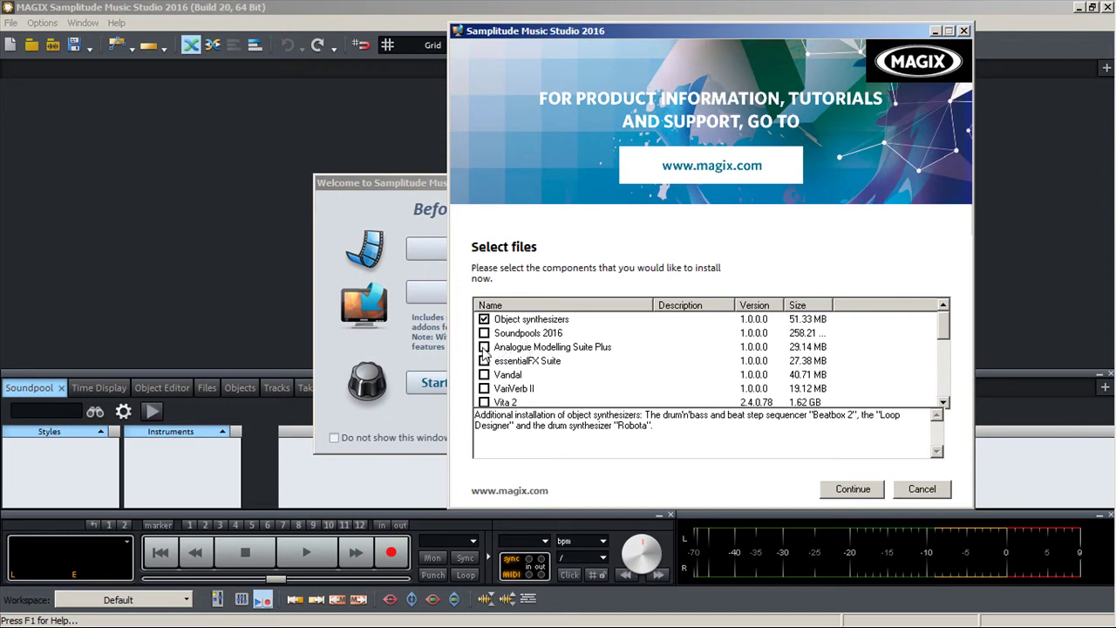
click(484, 347)
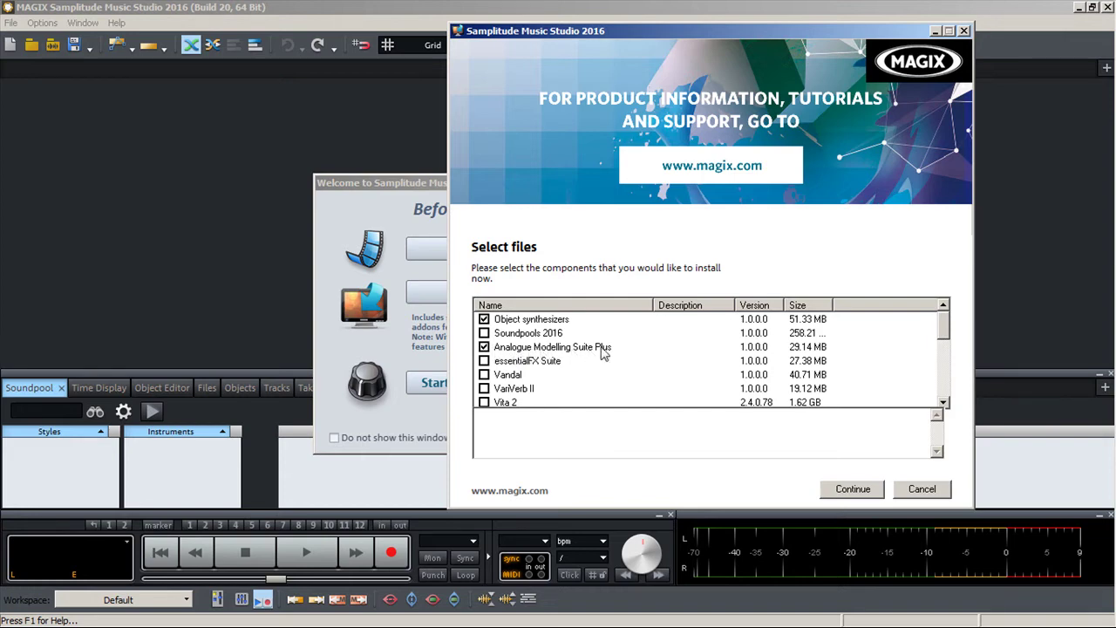
click(485, 362)
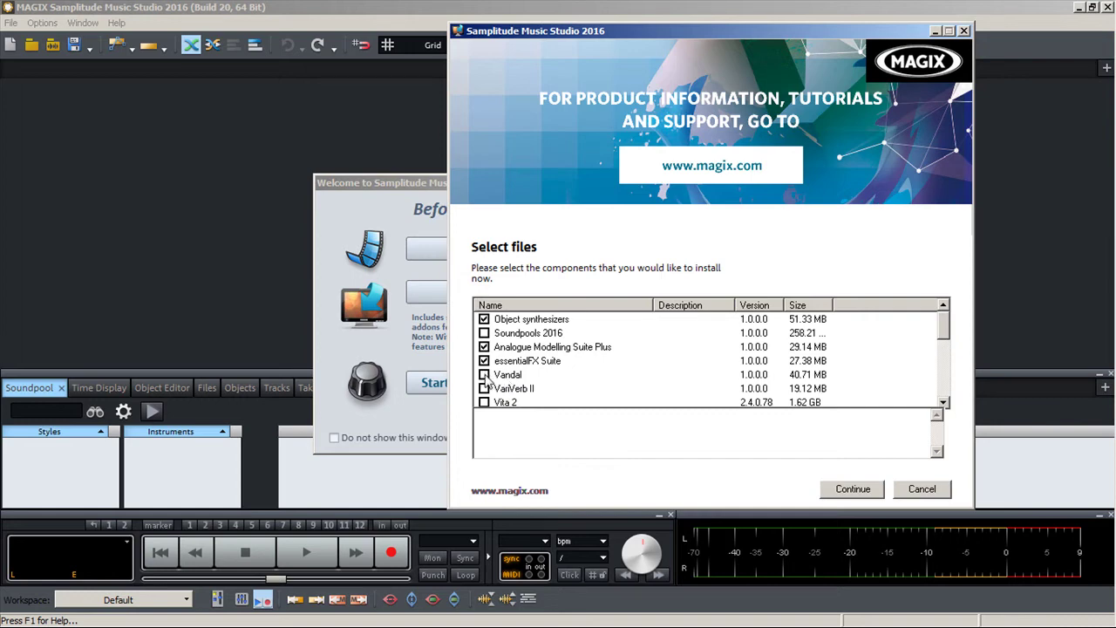
Step: Tick Vandal, VariVerb II and Vita 2, scrolling the list down to the Vita 2 entries
click(485, 375)
click(485, 389)
scroll(951, 329, down, 3)
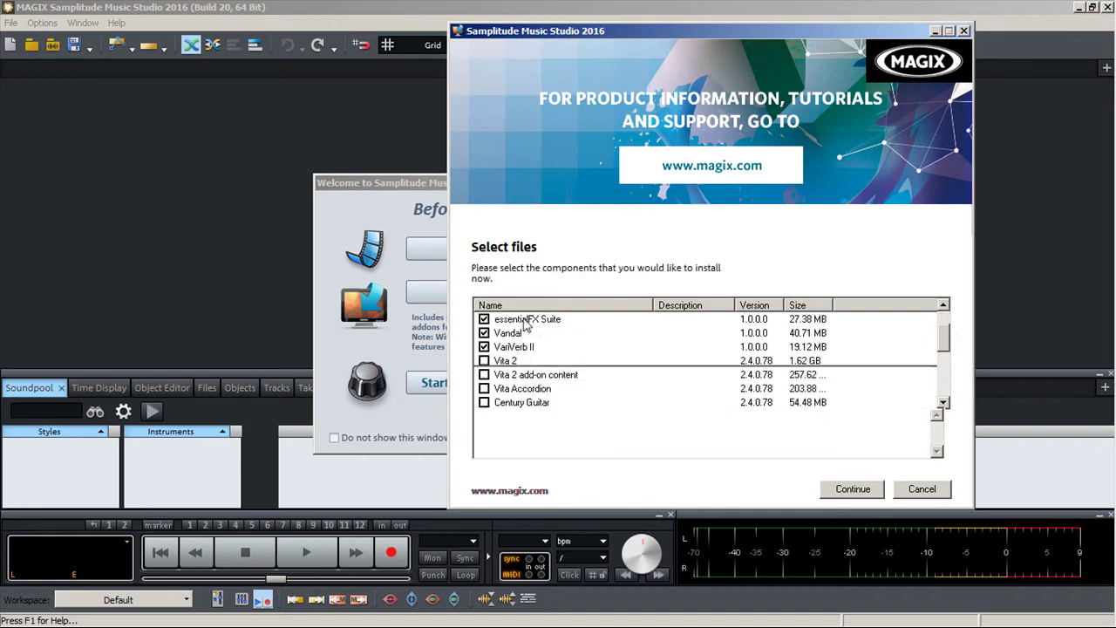
click(484, 362)
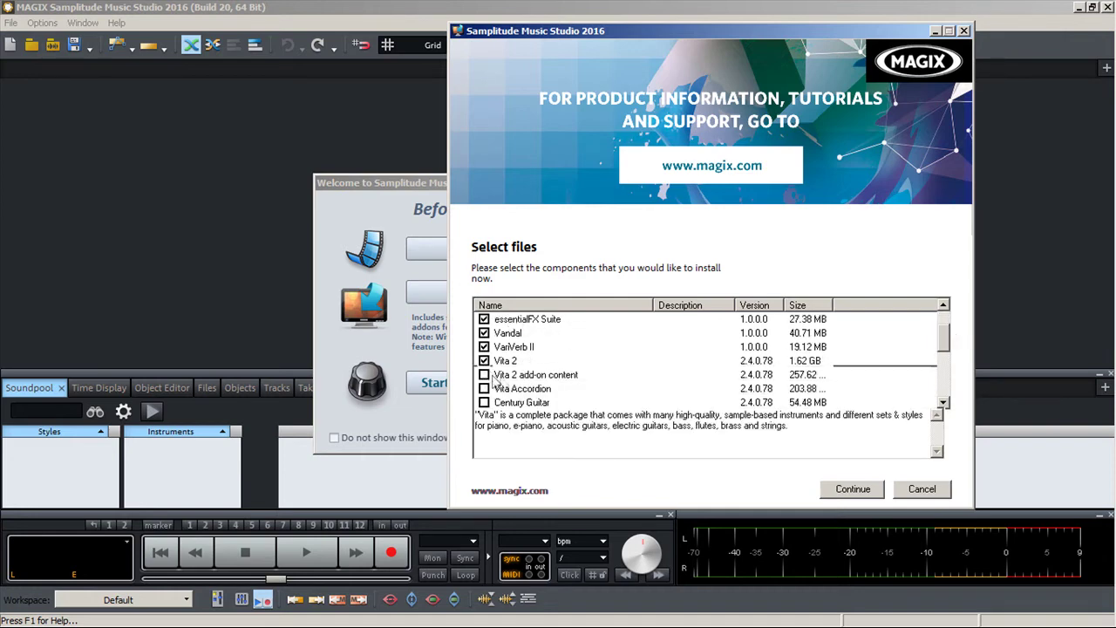
click(551, 377)
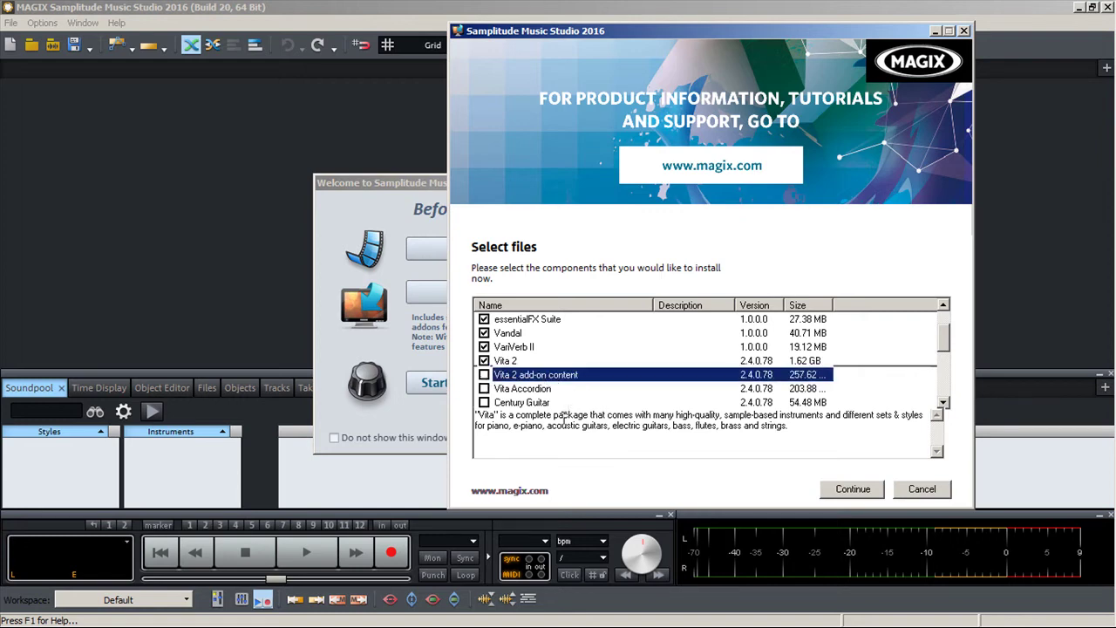
drag(950, 349, 950, 358)
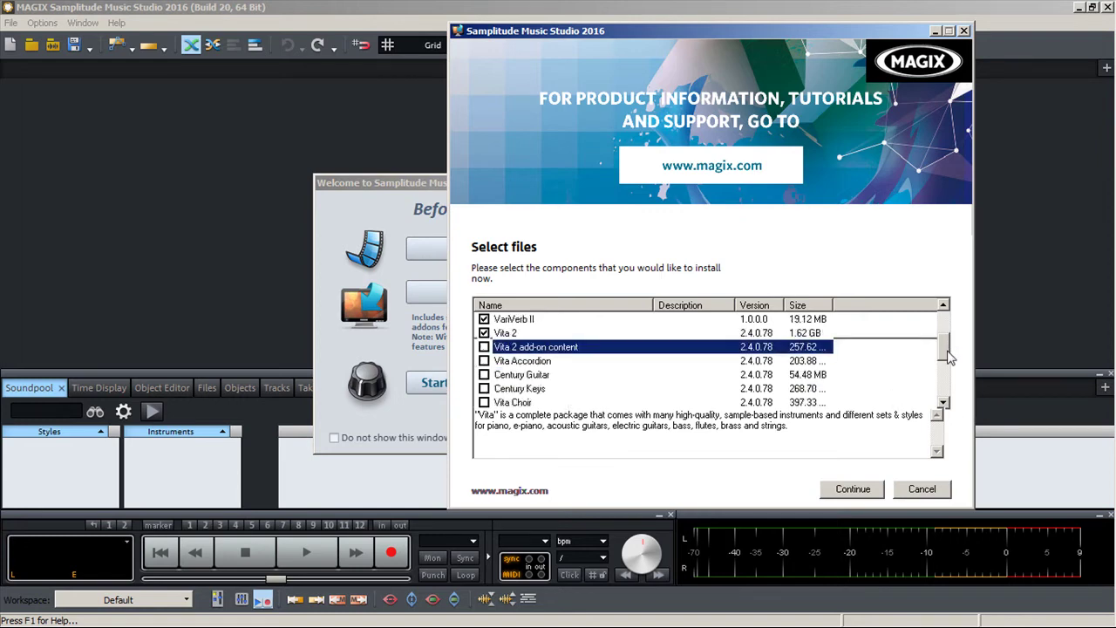
scroll(526, 371, up, 1)
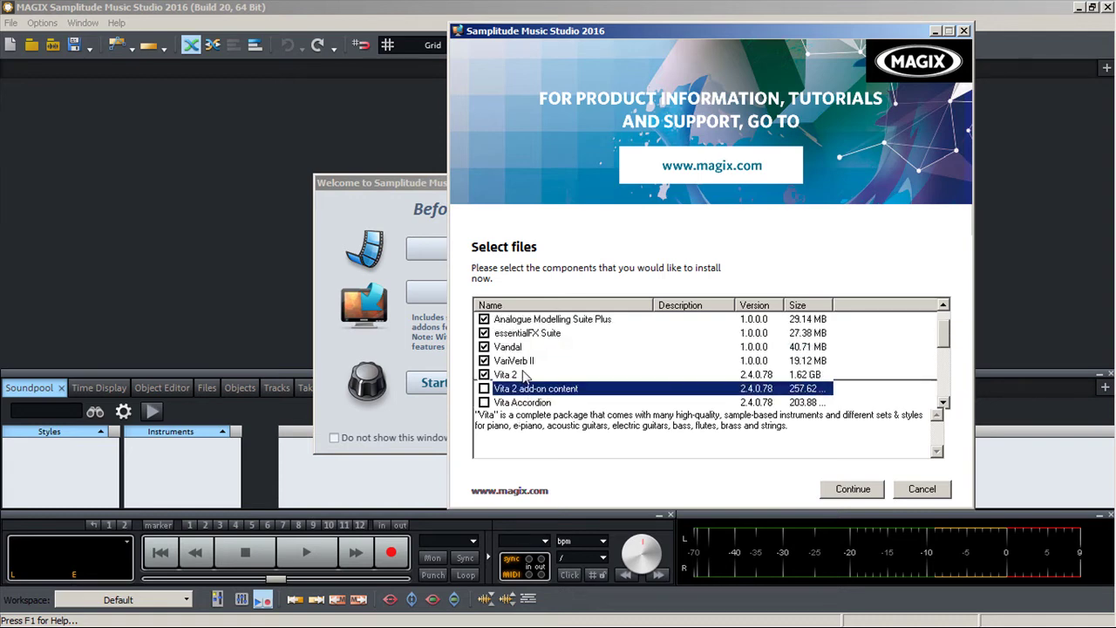
scroll(523, 374, down, 1)
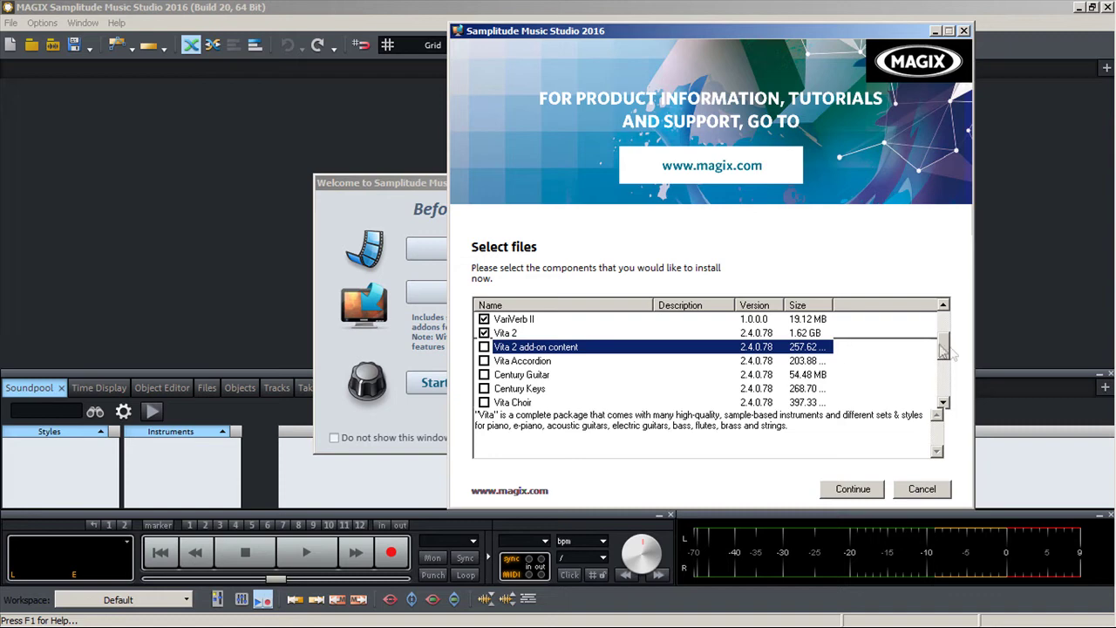
scroll(950, 356, down, 1)
mouse_move(950, 355)
mouse_down()
mouse_move(961, 394)
mouse_move(957, 340)
mouse_move(959, 370)
mouse_move(959, 358)
mouse_up()
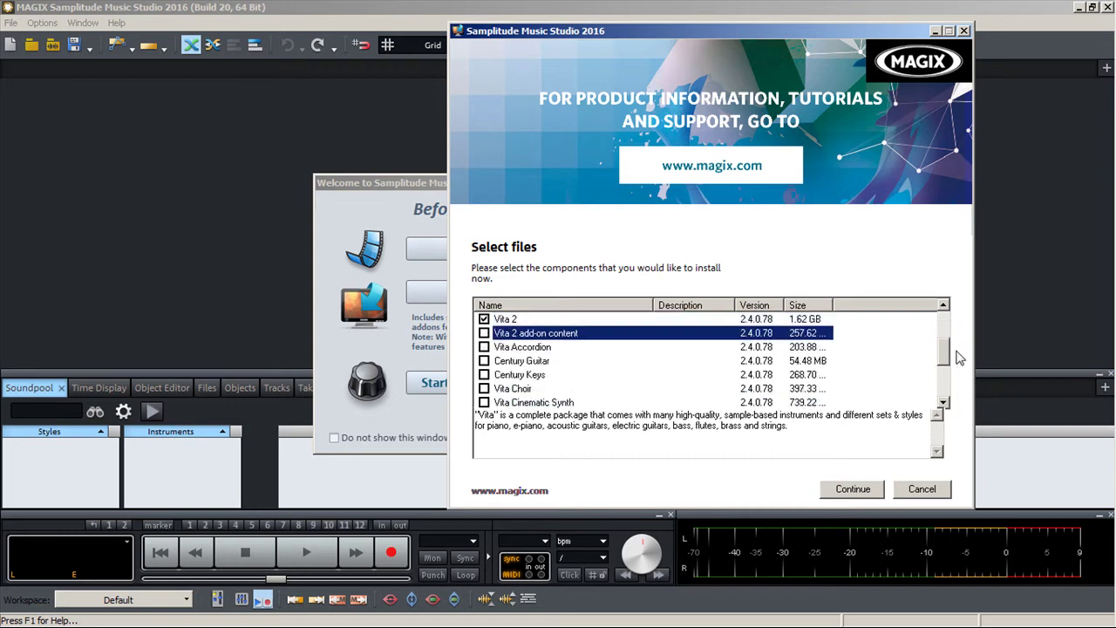
Step: Tick Vita 2 add-on content, Vita Accordion, Century Guitar, Century Keys, Vita Choir and Vita Cinematic Synth
click(484, 335)
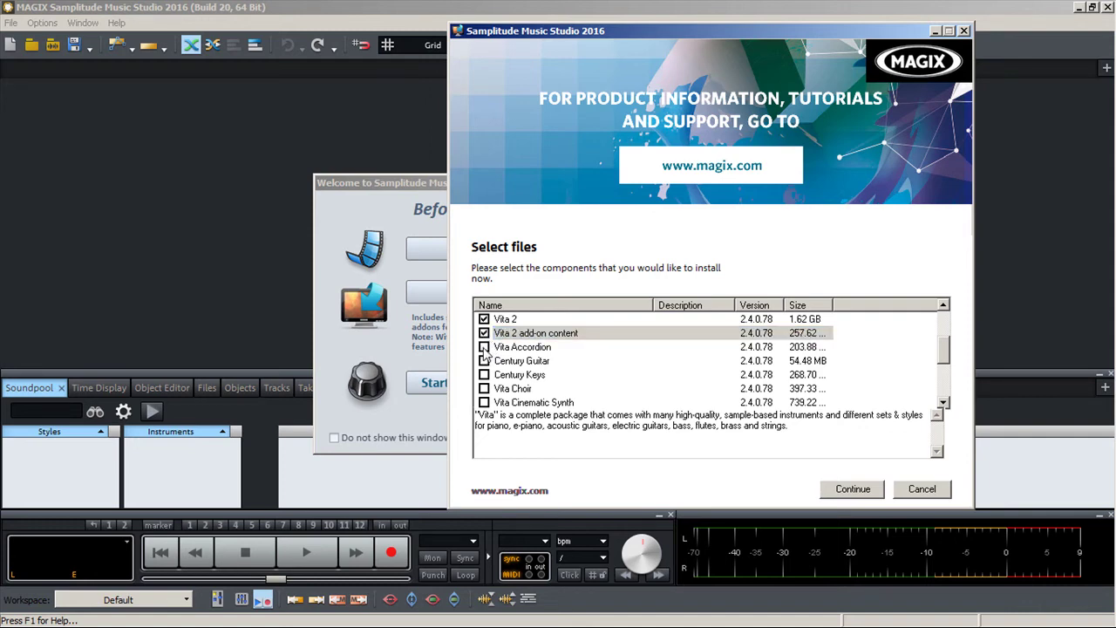
click(484, 347)
click(484, 361)
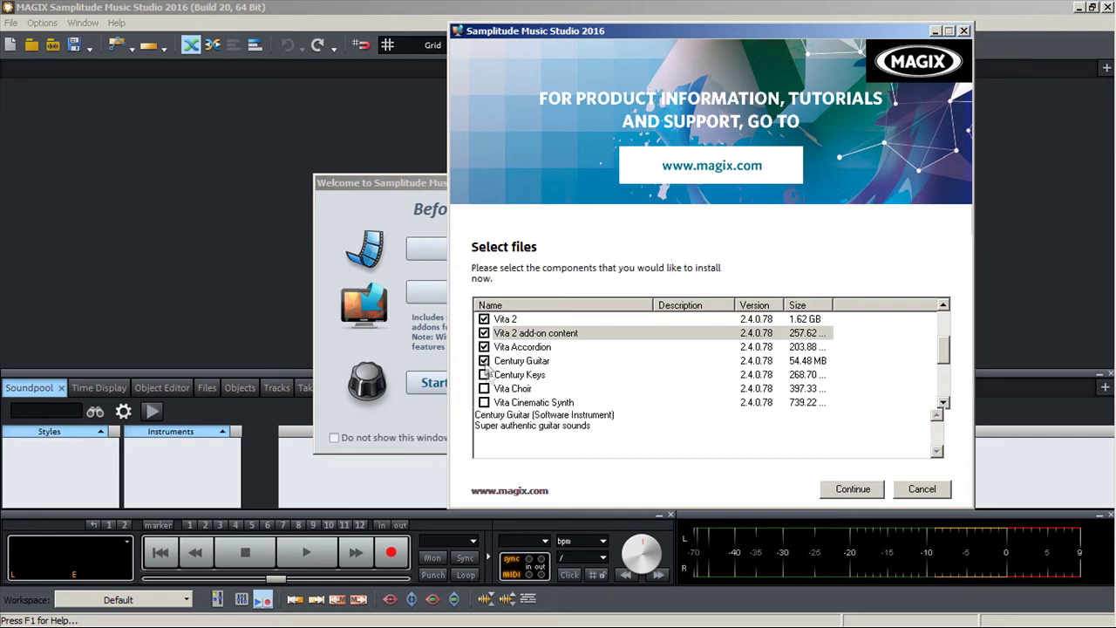
click(484, 375)
click(484, 389)
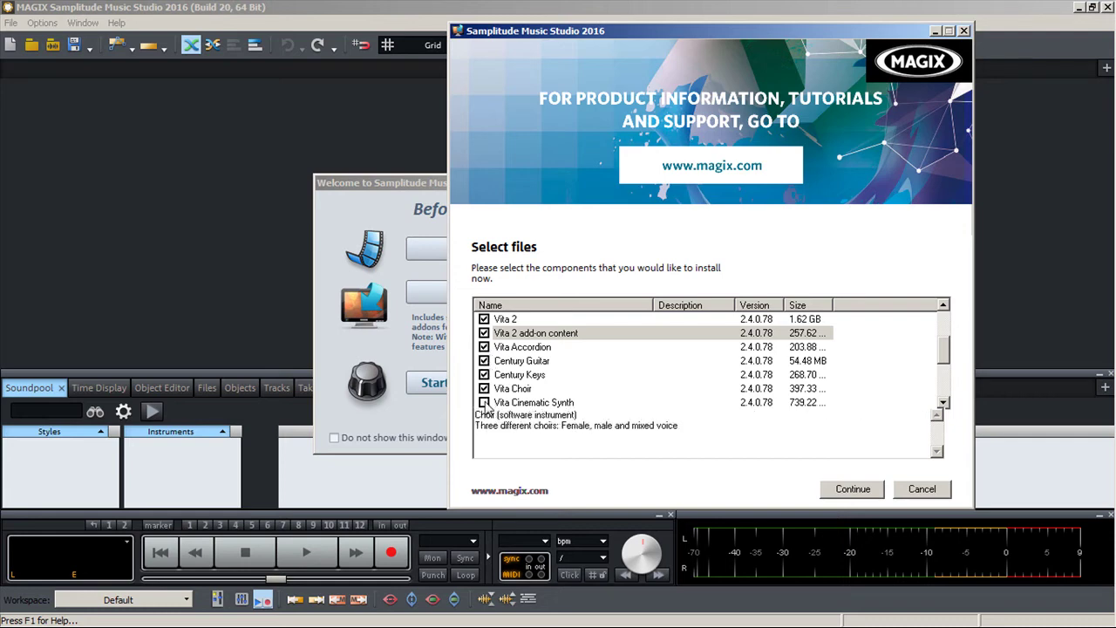
click(484, 403)
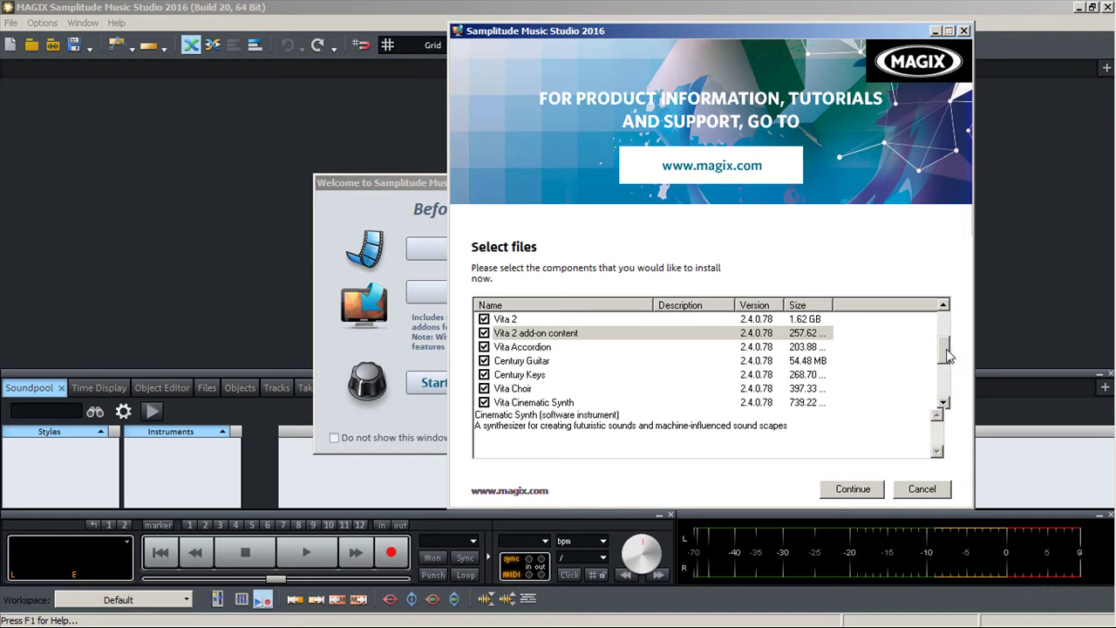
Step: Tick Vita Drum Engine, Electric Bass, Vita Electric Piano, Vita Folk, Vita Power Guitar, Vita Rock Drums, Space Pad and Vita String Ensemble
drag(950, 353, 949, 370)
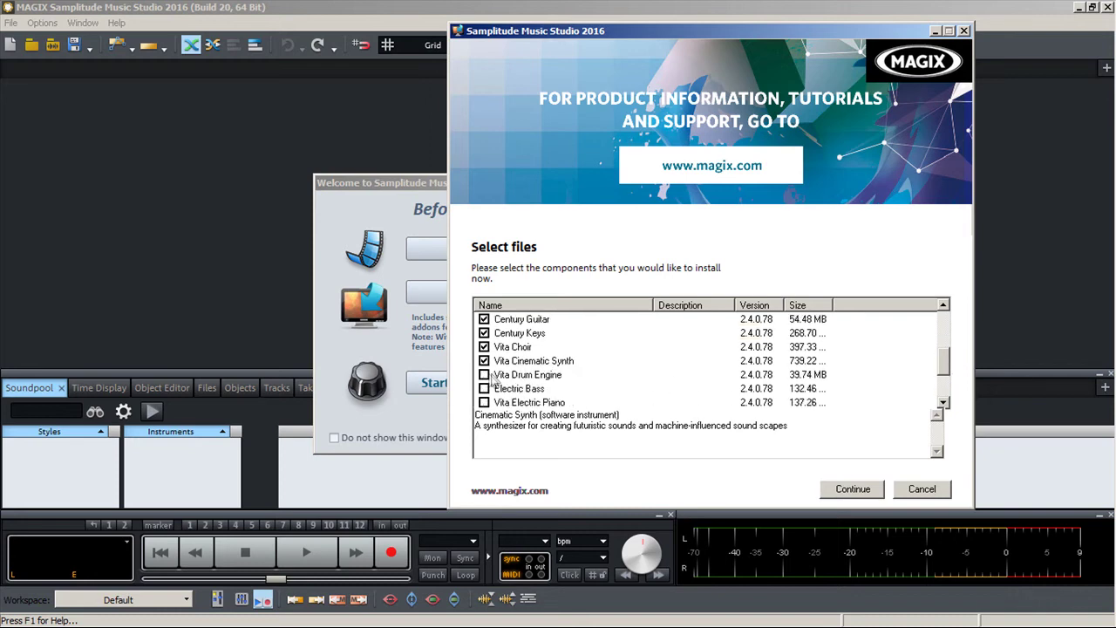
click(484, 375)
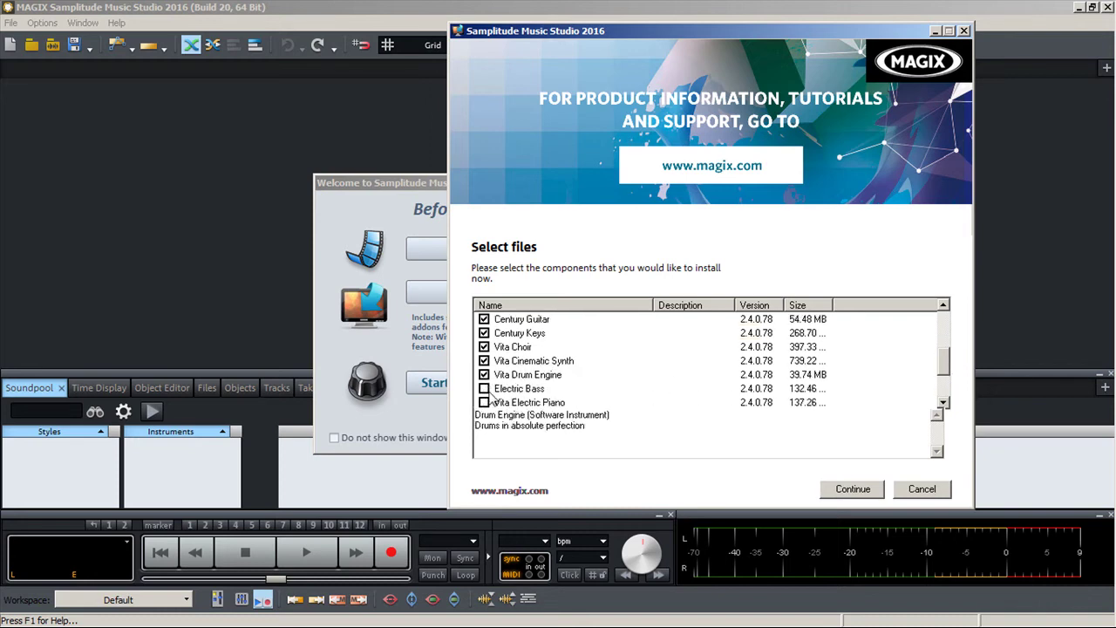
click(484, 388)
click(484, 402)
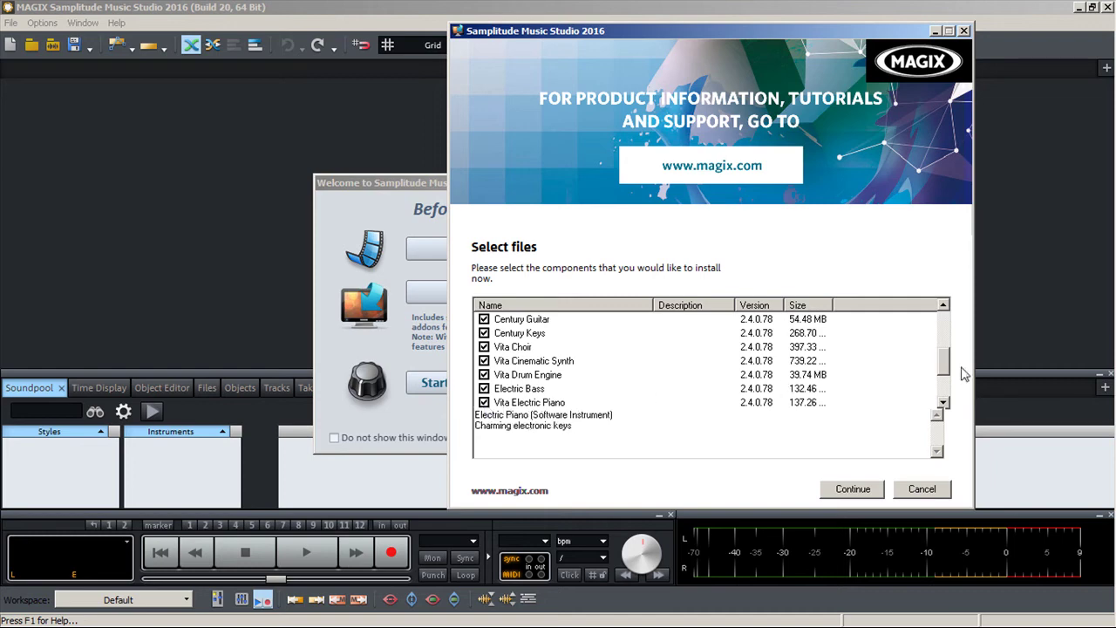
drag(949, 366, 946, 386)
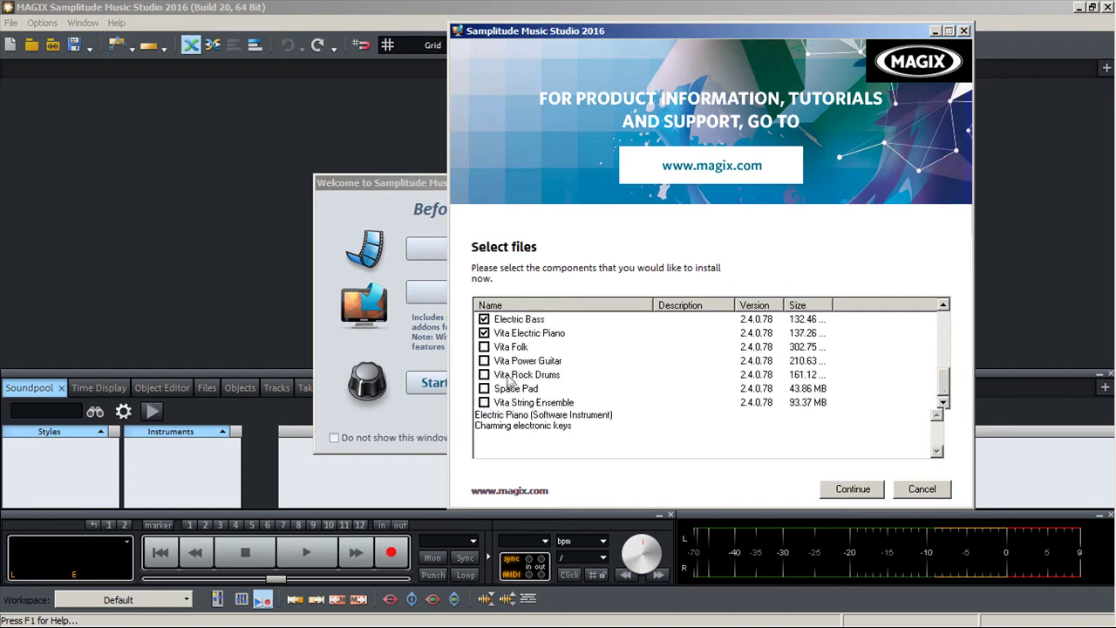
click(484, 347)
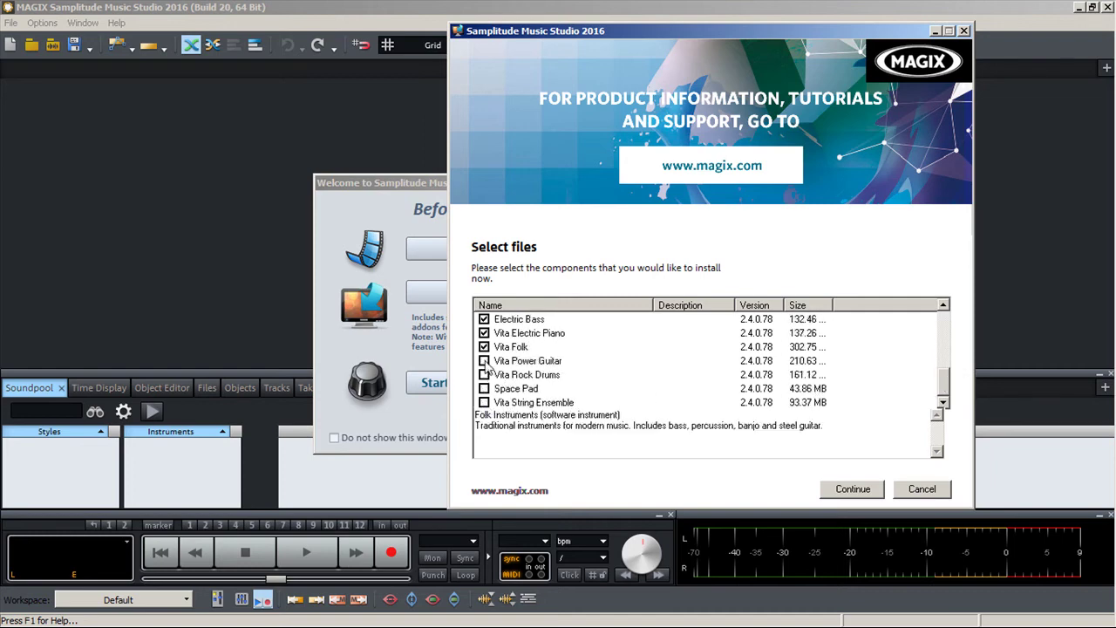
click(484, 361)
click(484, 375)
click(484, 389)
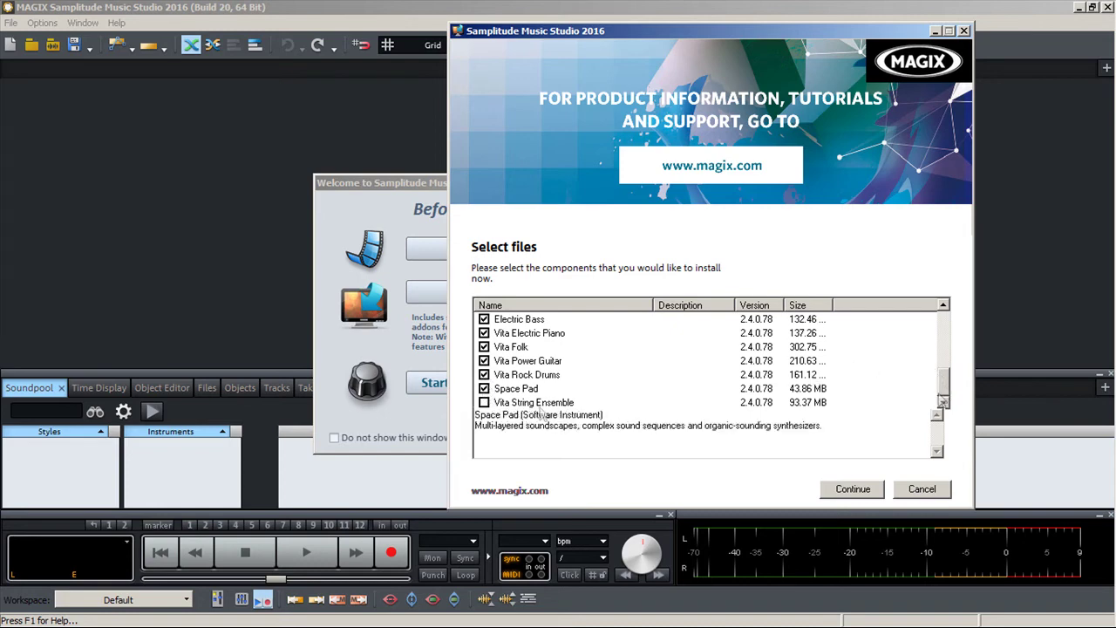
click(484, 402)
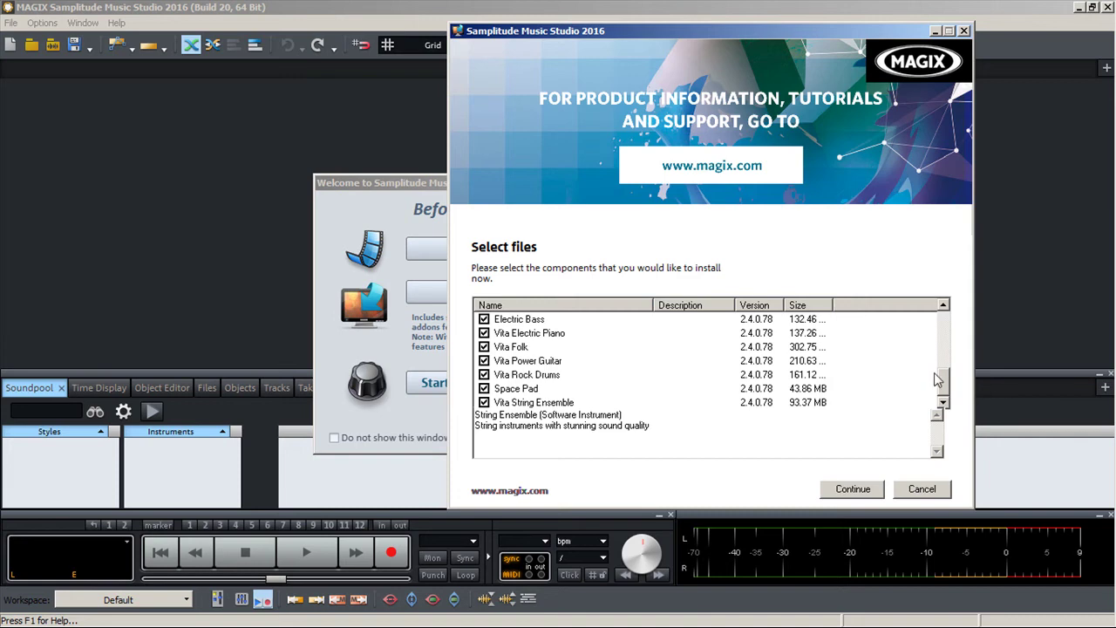
mouse_move(938, 379)
mouse_down()
mouse_move(939, 356)
mouse_move(938, 367)
mouse_up()
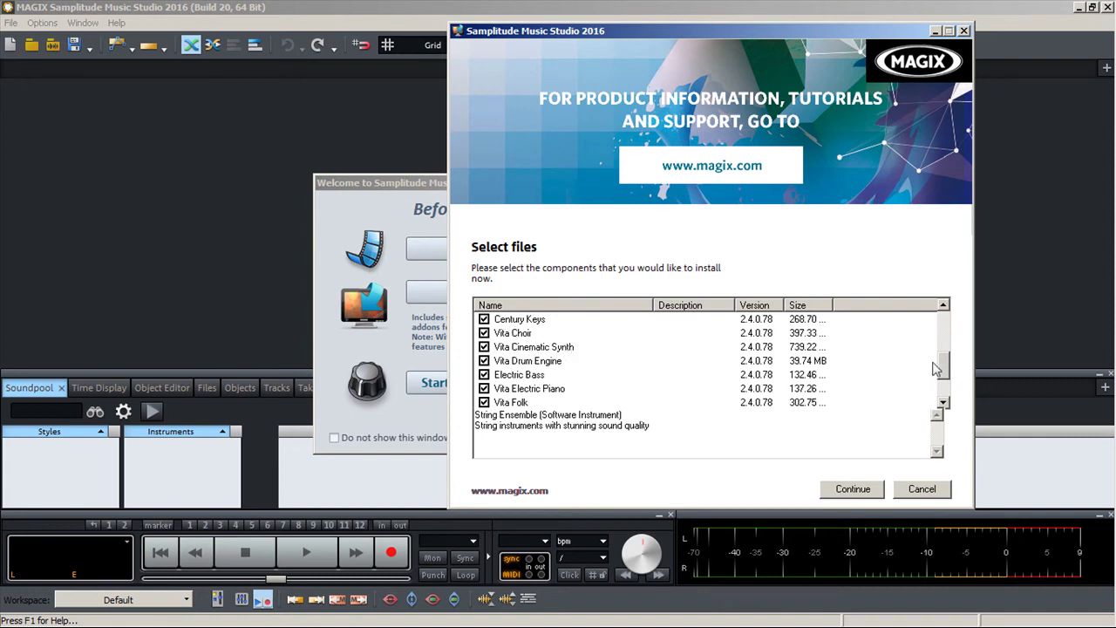
drag(938, 368, 940, 385)
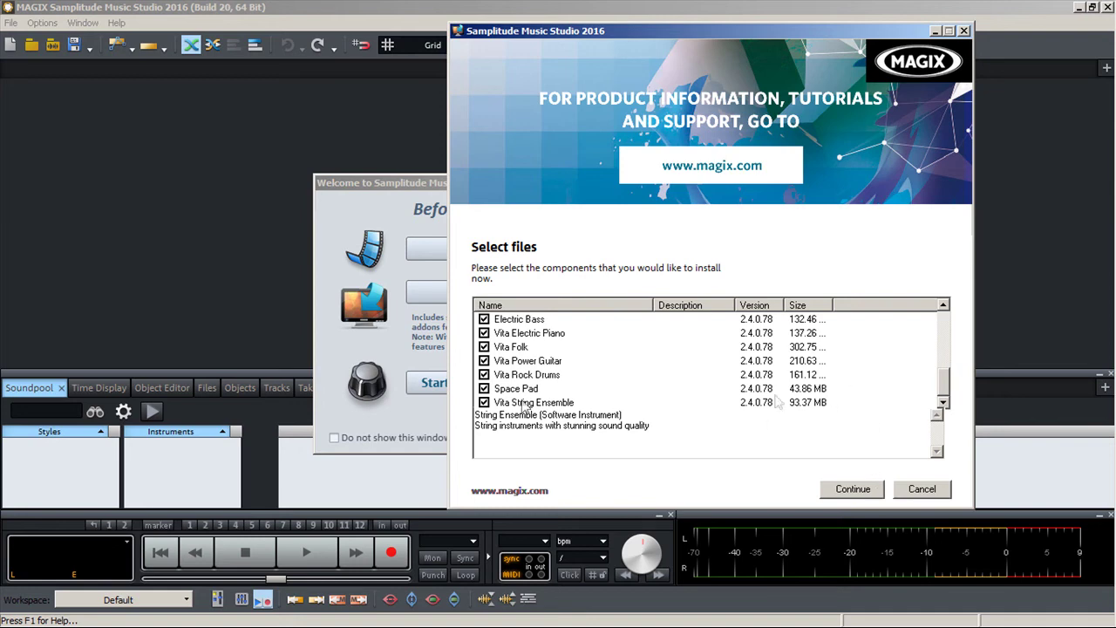
mouse_move(948, 386)
mouse_down()
mouse_move(948, 375)
mouse_move(951, 390)
mouse_up()
mouse_move(952, 383)
mouse_down()
mouse_move(944, 324)
mouse_move(946, 394)
mouse_up()
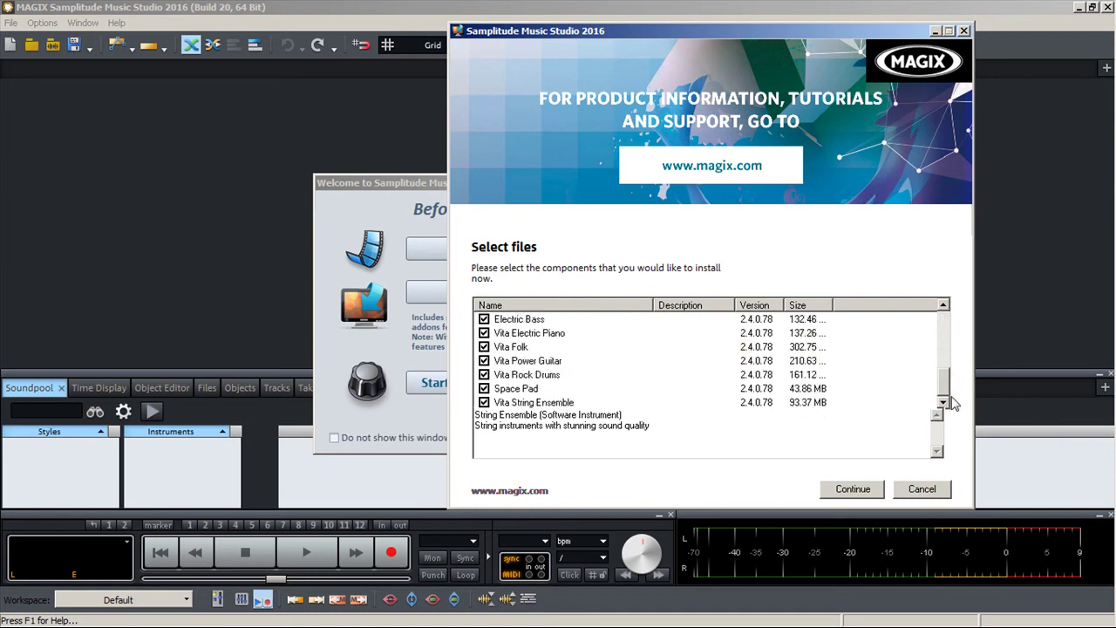
click(853, 489)
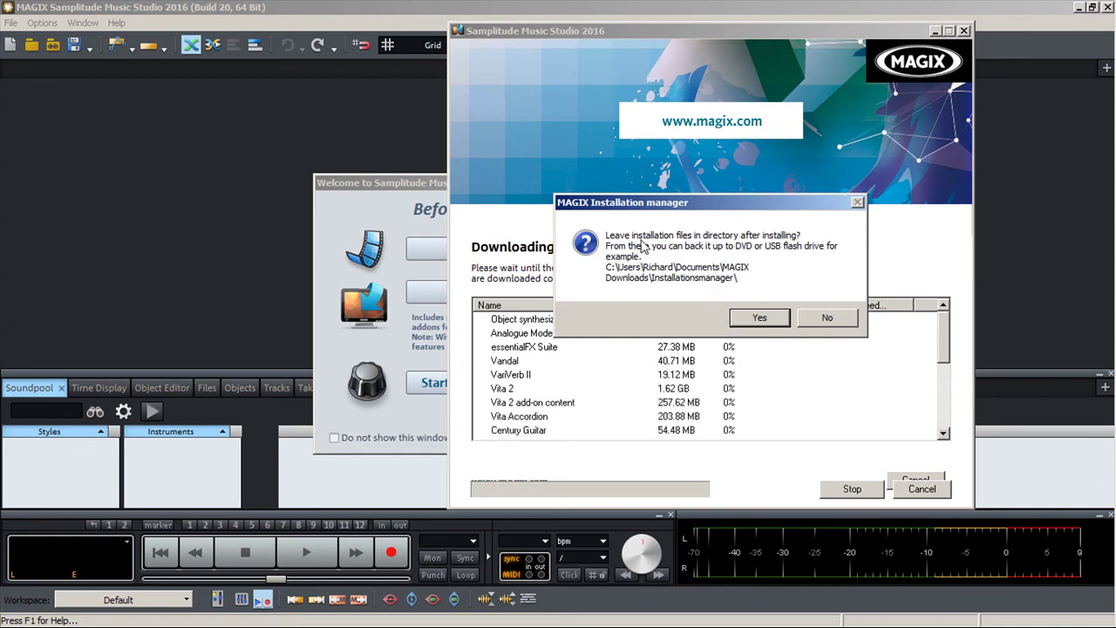
Step: Choose Yes to keep the installation files so the component download begins
click(770, 322)
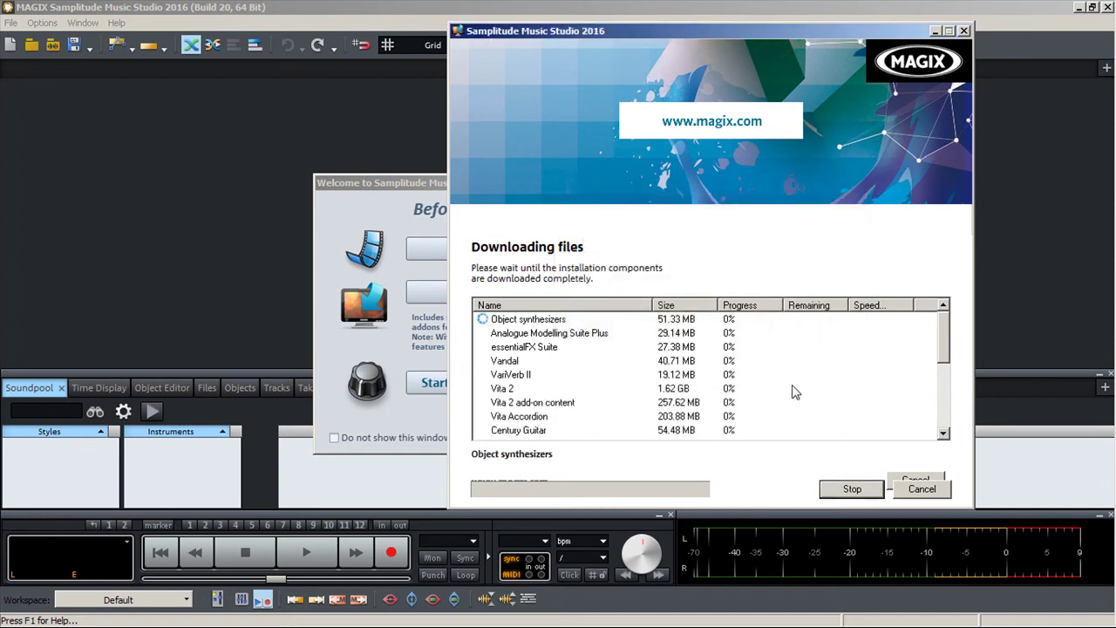